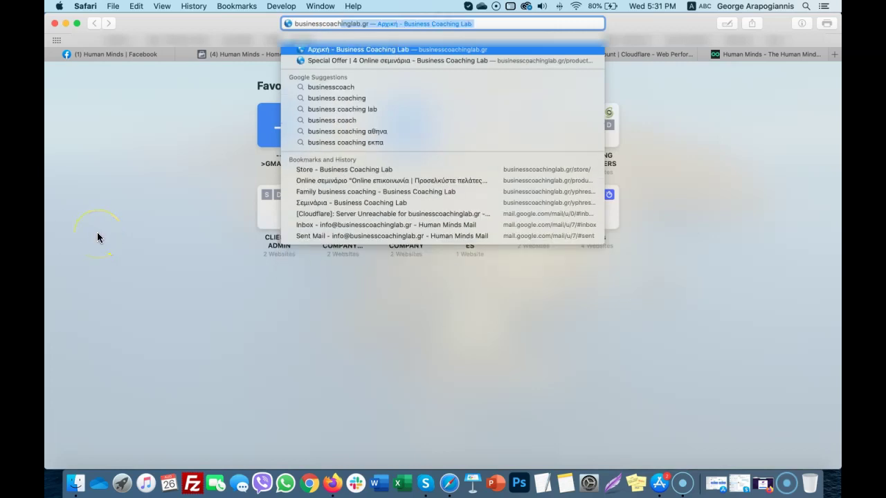
Open the businesscoachinglab.gr website and copy its full address.
key(Return)
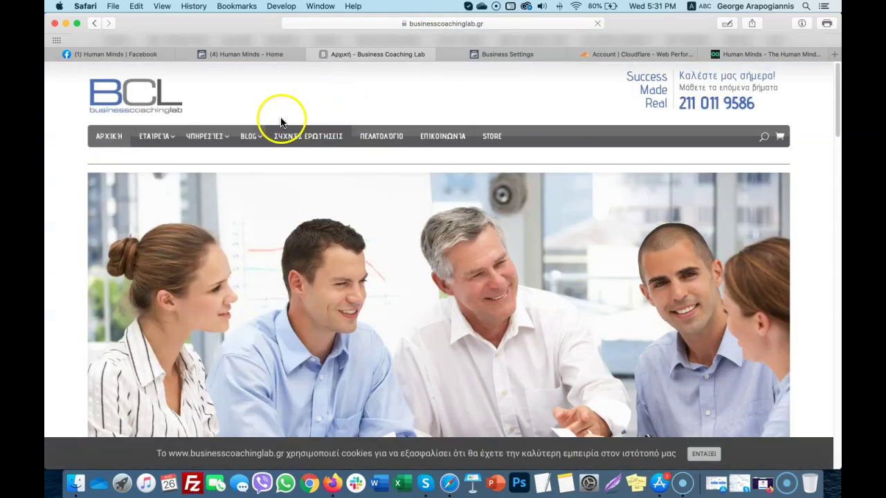
click(425, 23)
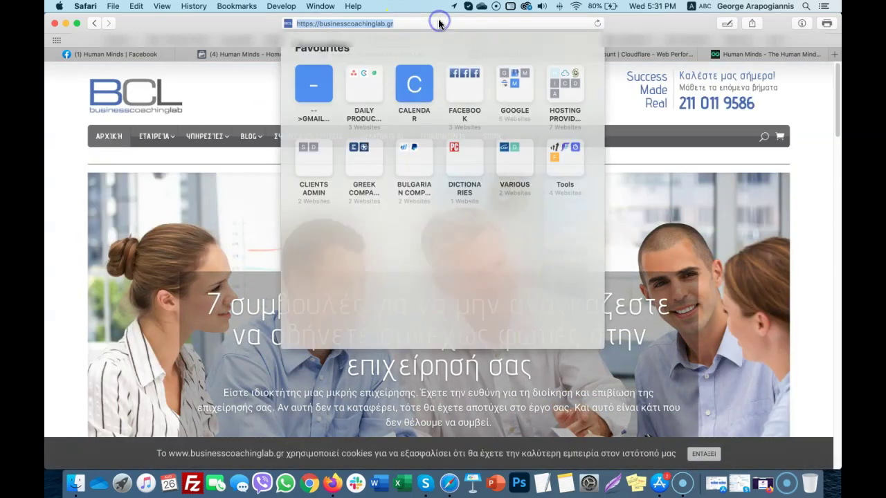
click(371, 85)
click(236, 54)
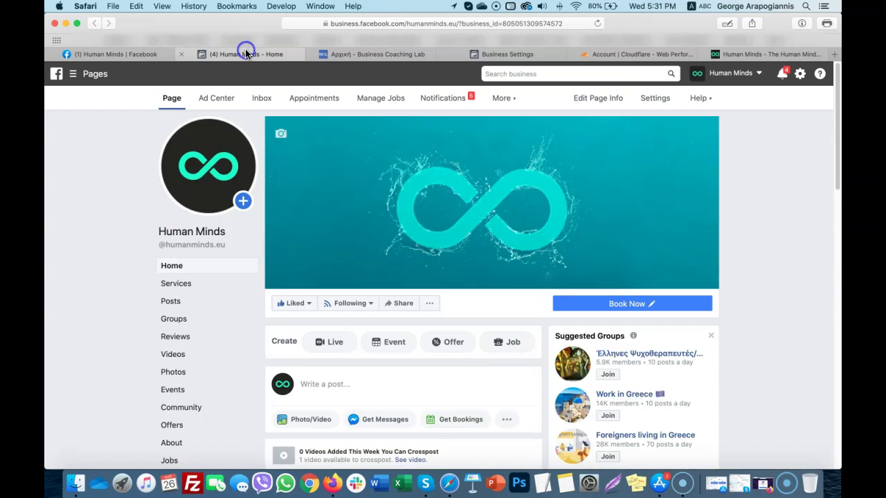
scroll(230, 290, down, 3)
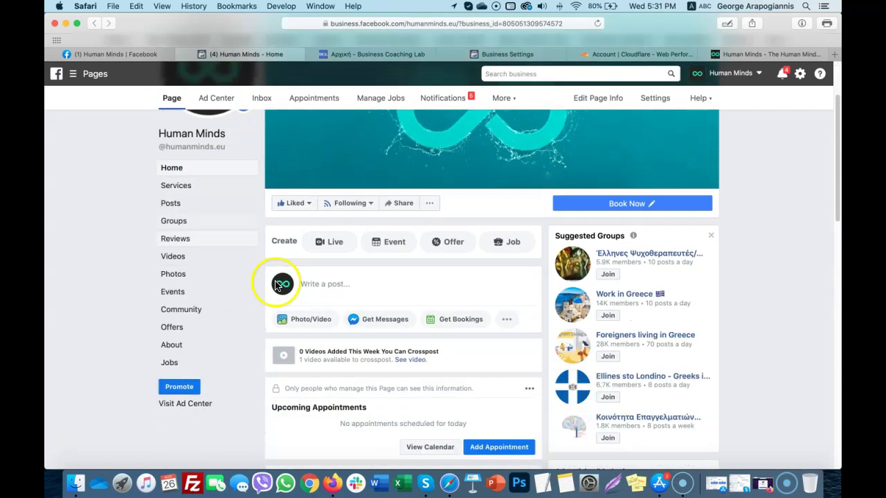
click(350, 293)
text(https://businesscoachinglab.gr)
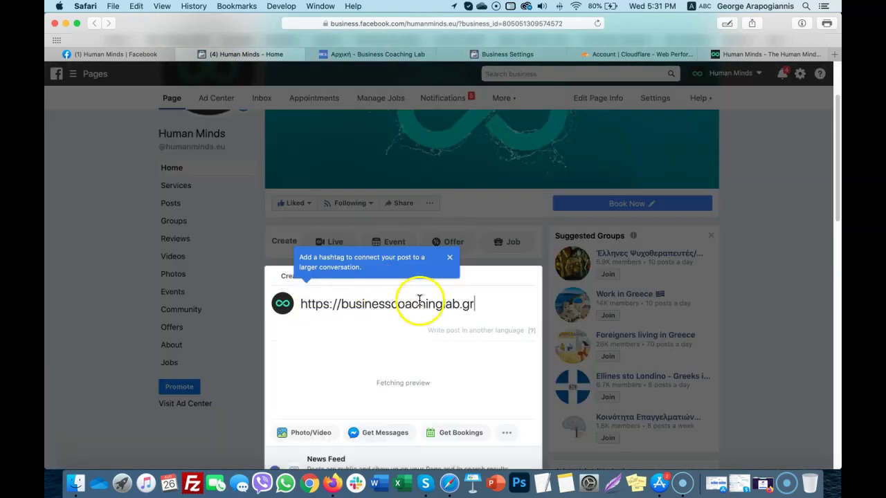
scroll(405, 303, down, 1)
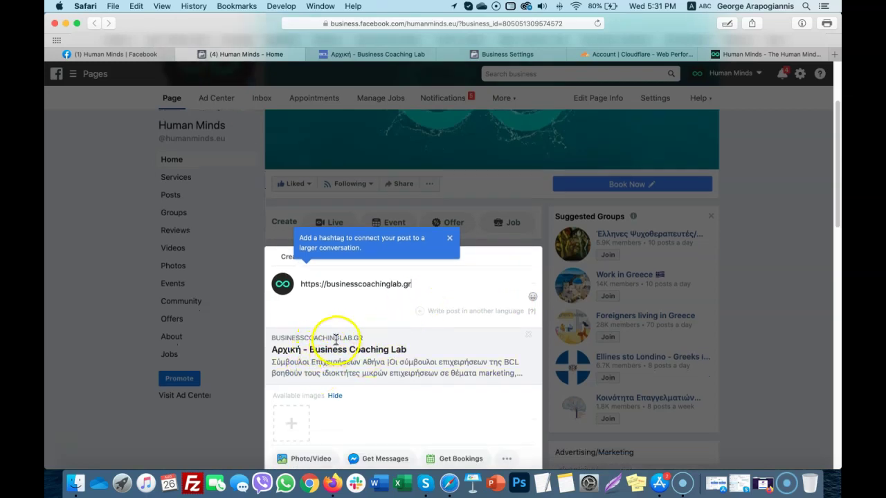
Examine the title and description in the link preview of the drafted post.
click(361, 366)
click(346, 357)
scroll(347, 355, down, 1)
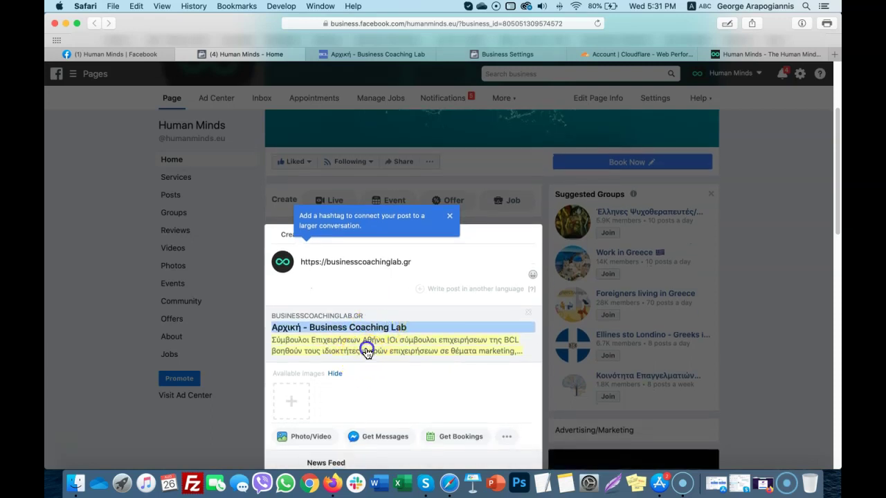
click(367, 353)
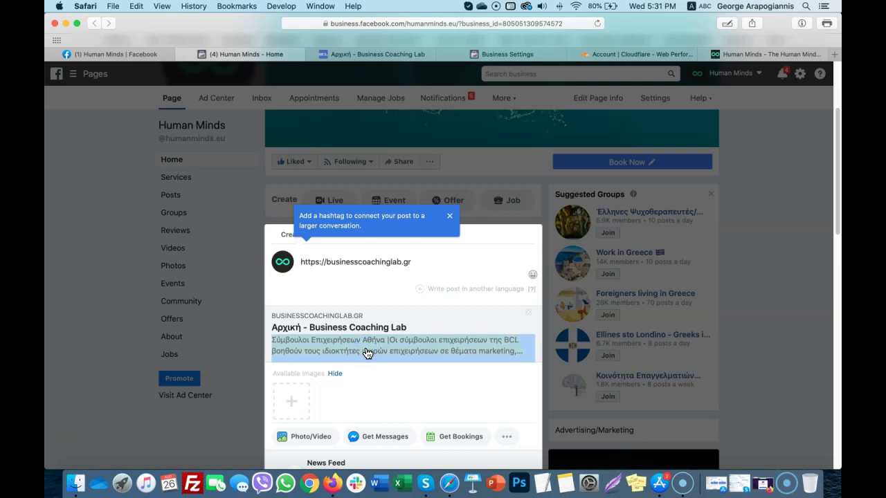
click(368, 353)
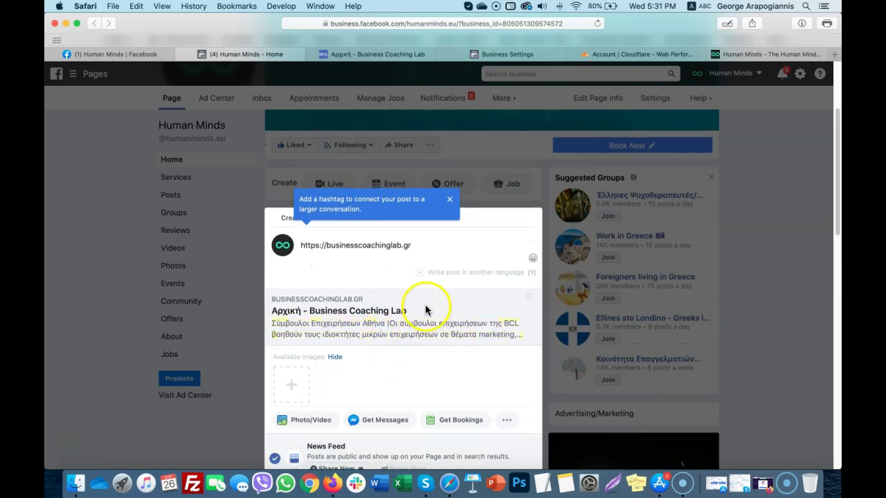
click(409, 342)
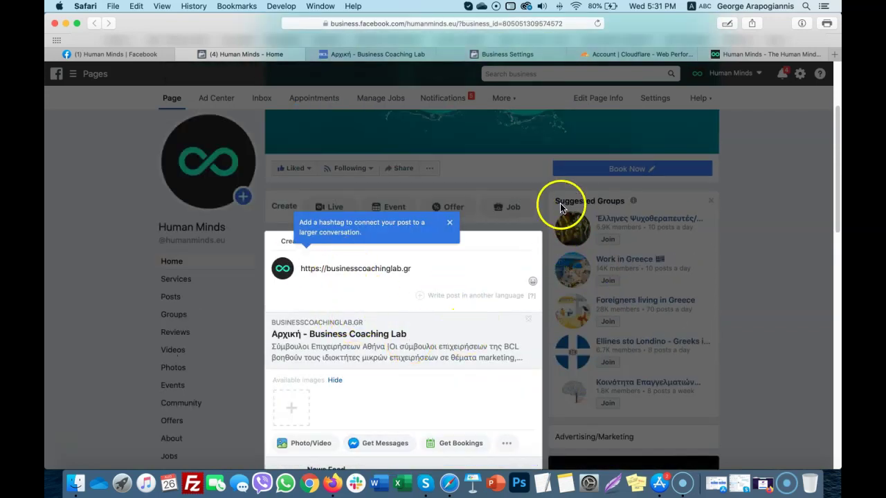
Close and reopen the post draft, and select the domain name businesscoachinglab.gr in its link.
click(570, 216)
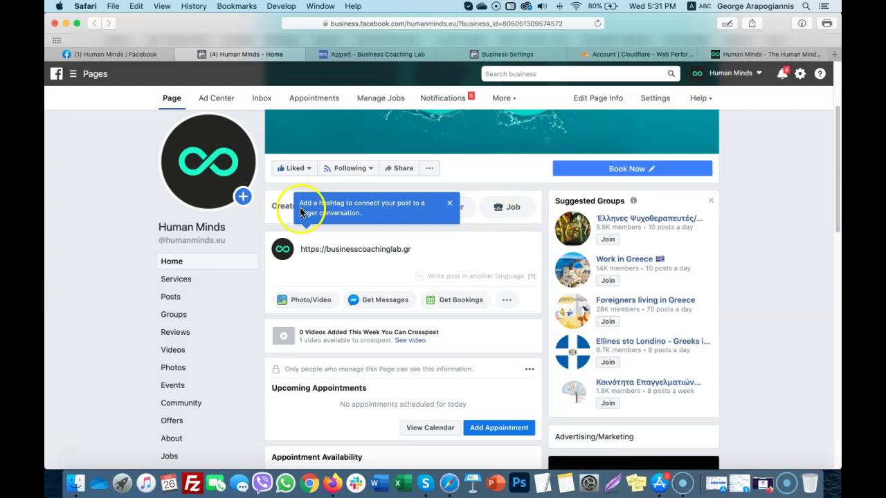
click(351, 237)
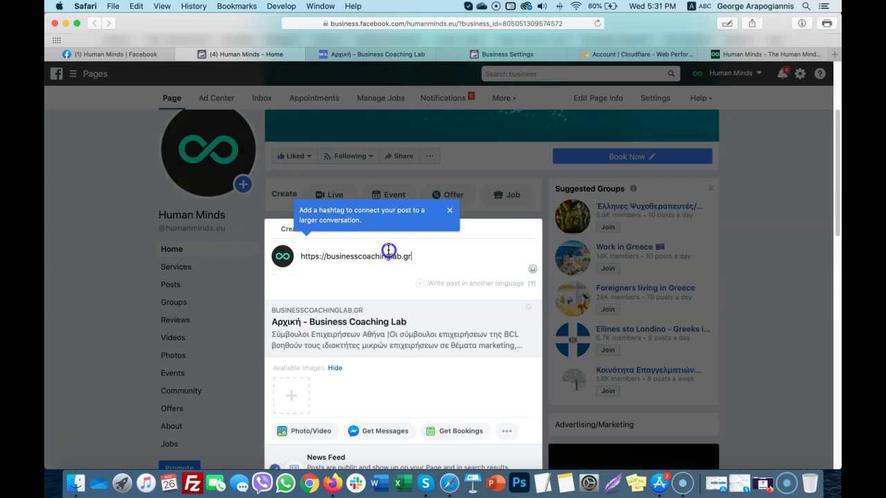
double_click(382, 256)
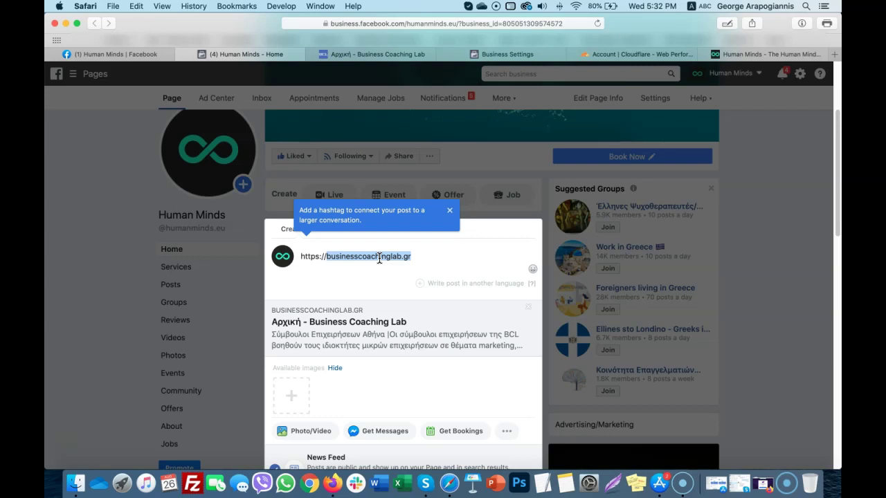
Switch to Business Settings and dismiss the Remove Domain message.
click(463, 58)
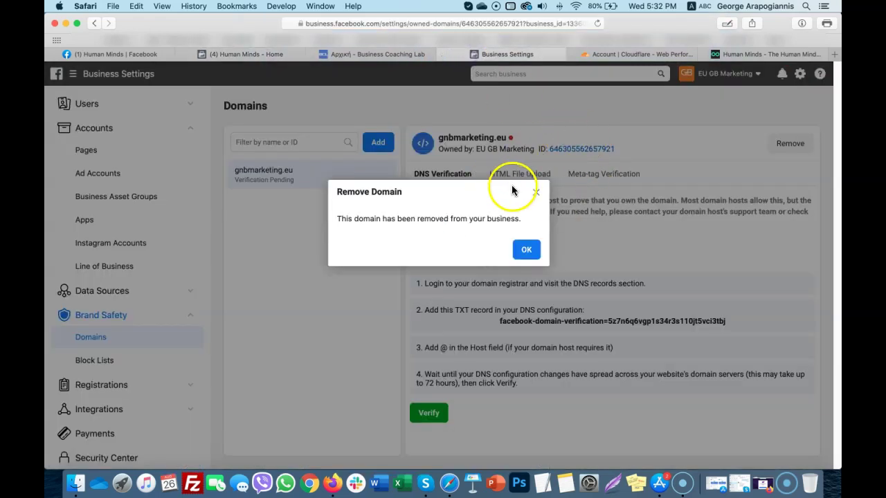
click(536, 192)
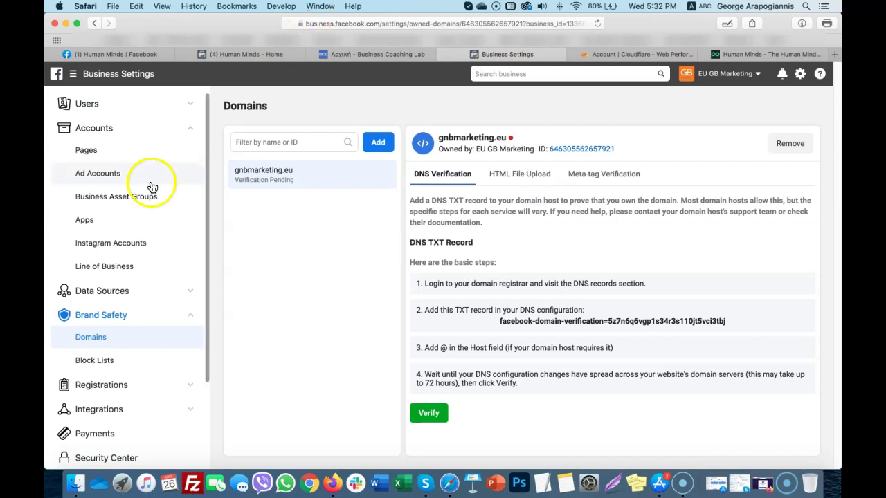
scroll(159, 207, down, 3)
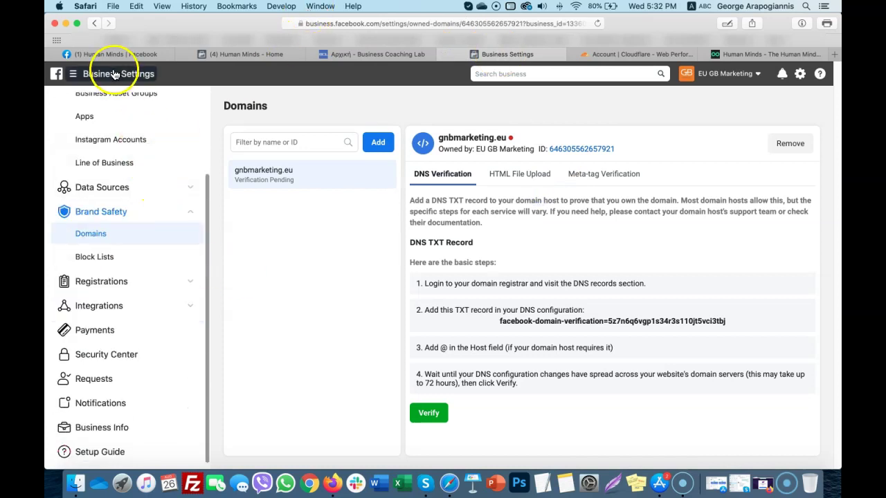
Go to the business.facebook.com home address and select the EU GB Marketing business.
click(434, 23)
click(395, 25)
key(shift+End)
key(BackSpace)
key(Return)
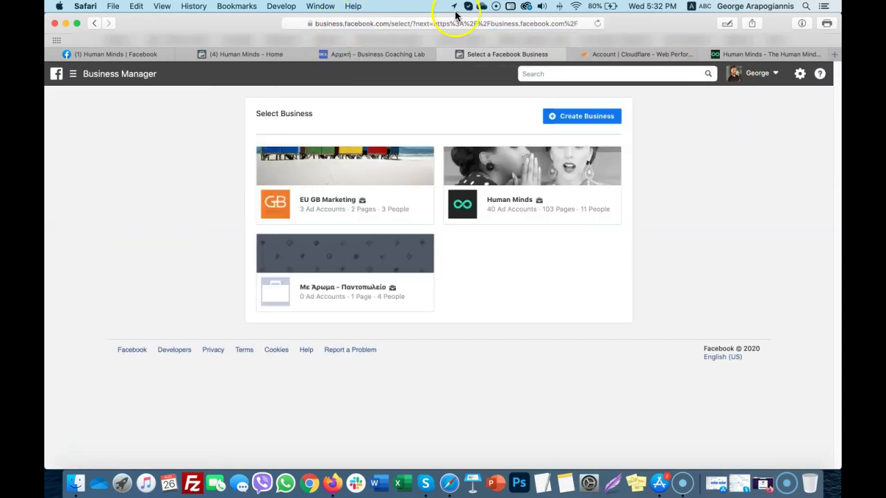
click(313, 207)
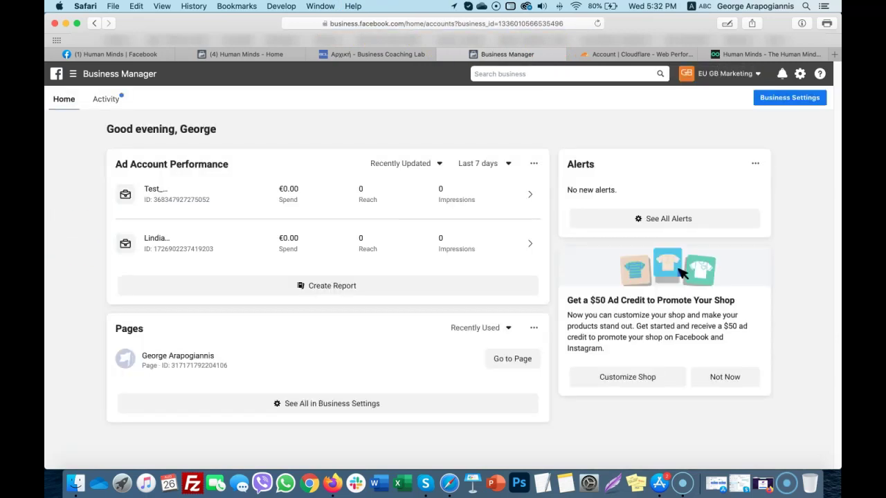
Open the Domains section under Brand Safety in the Business Settings.
click(91, 82)
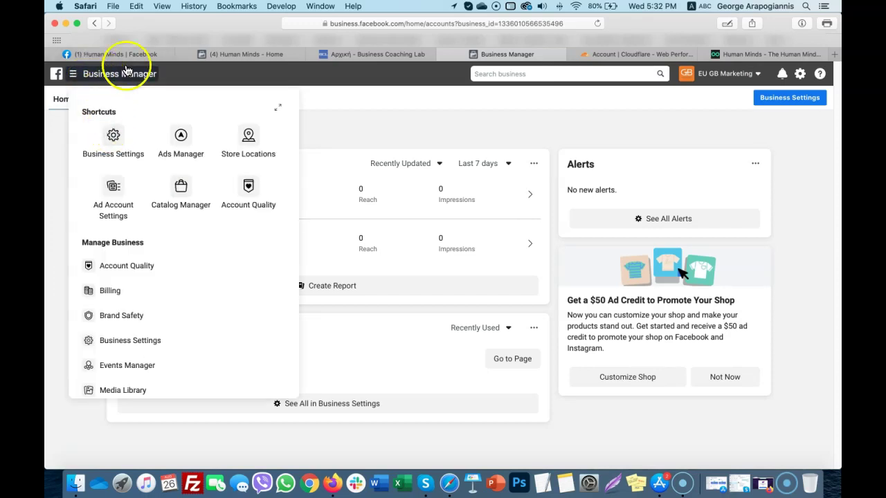
click(115, 137)
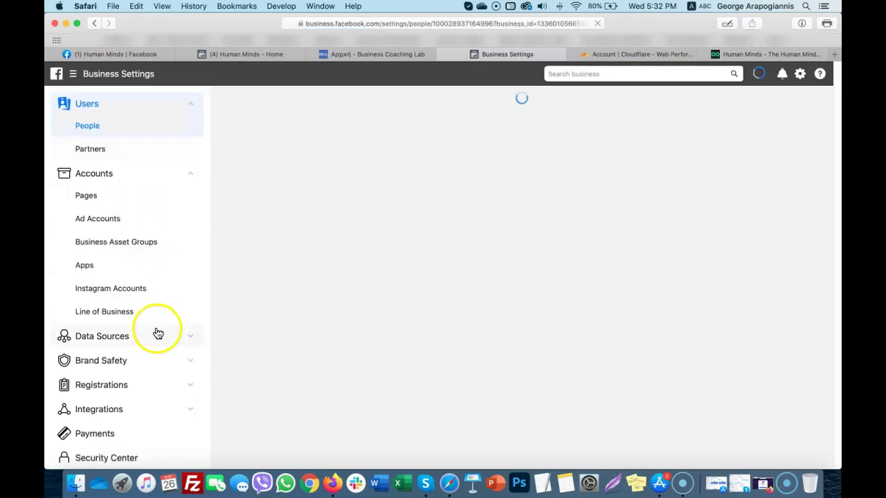
scroll(158, 346, down, 2)
click(189, 310)
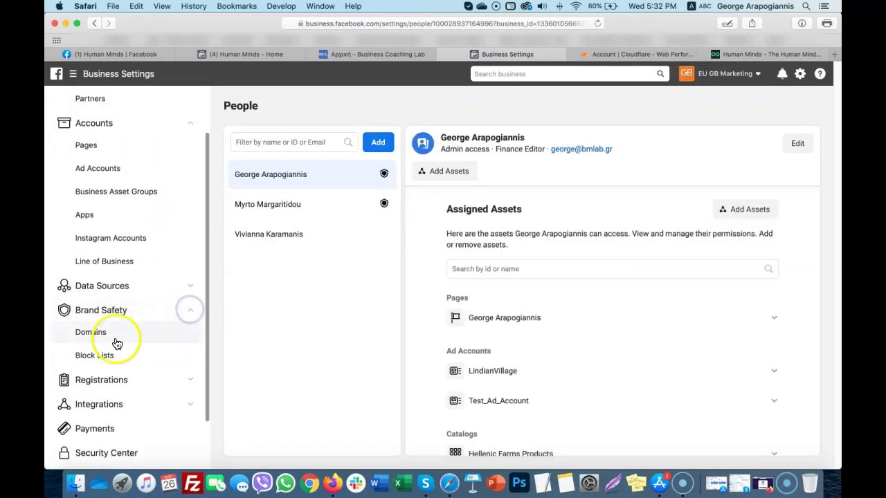
click(114, 340)
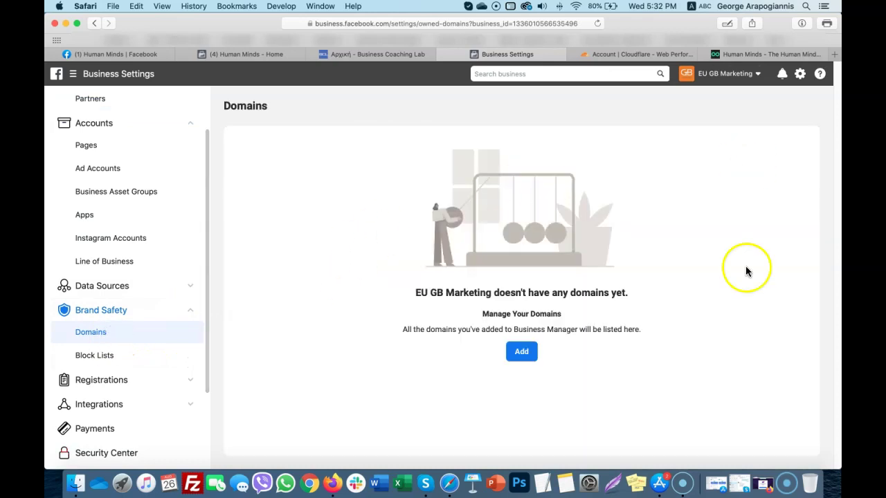
Add the domain businesscoachinglab.gr to the EU GB Marketing business and reload the page to list it.
click(523, 351)
click(436, 207)
text(businesscoachinglab.gr)
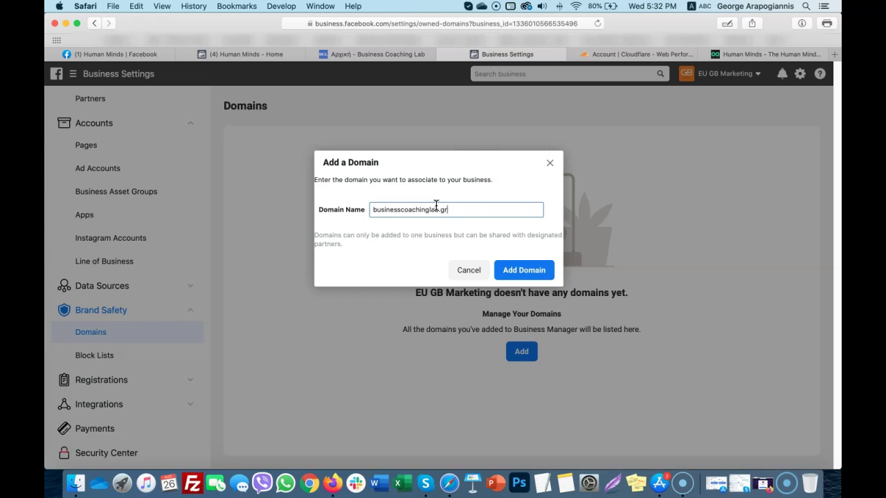
triple_click(443, 209)
click(514, 270)
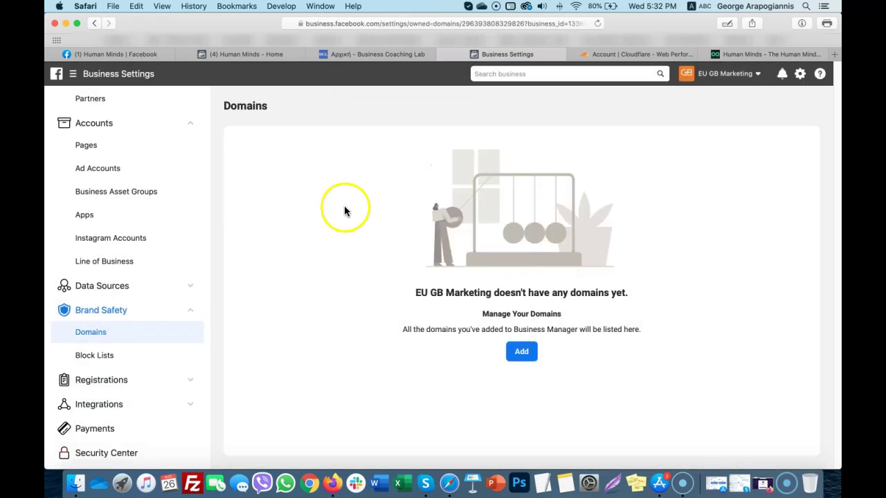
click(597, 24)
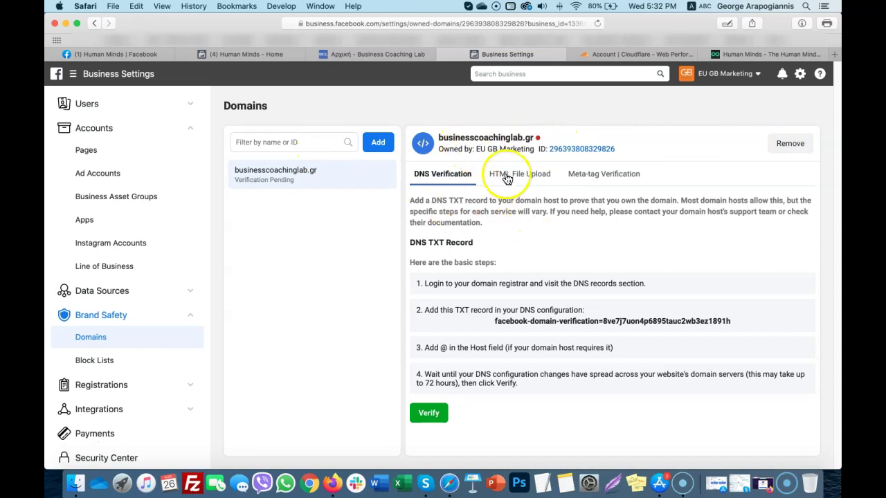
Review the meta-tag, HTML file upload and DNS verification methods for businesscoachinglab.gr.
click(588, 173)
click(521, 181)
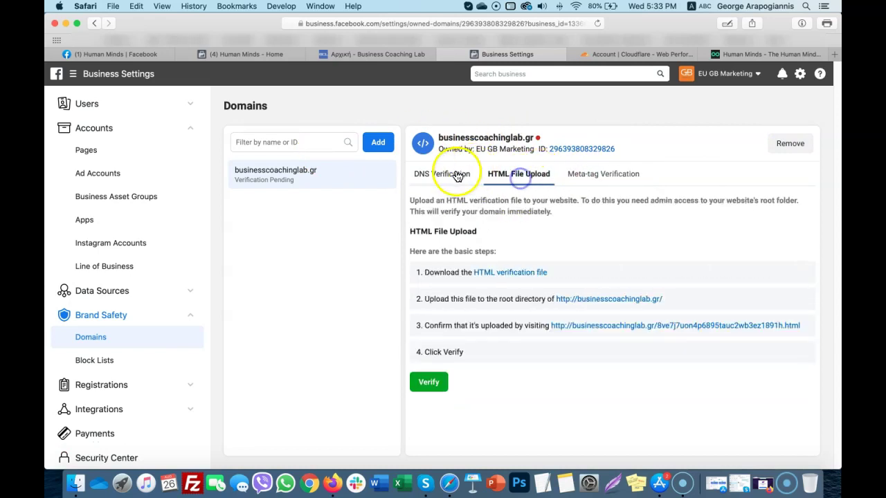
click(444, 173)
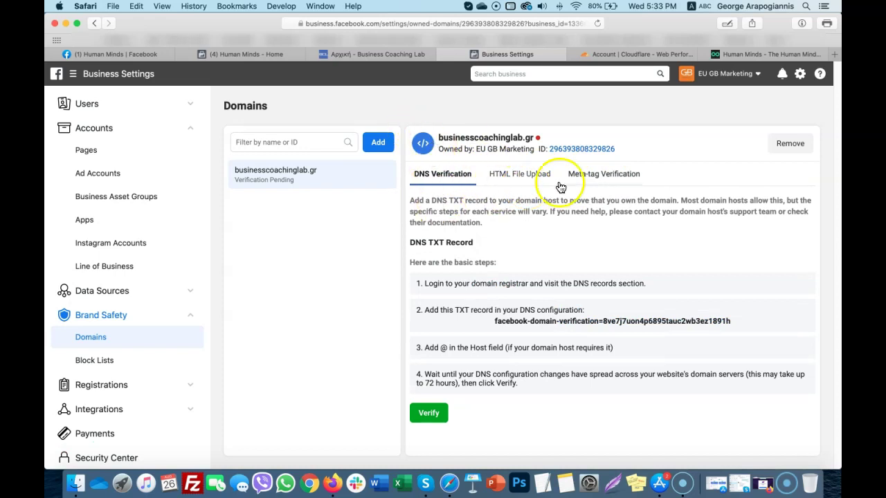
Copy the domain's Facebook TXT verification record and open the DNS management of businesscoachinglab.gr in Cloudflare.
click(599, 323)
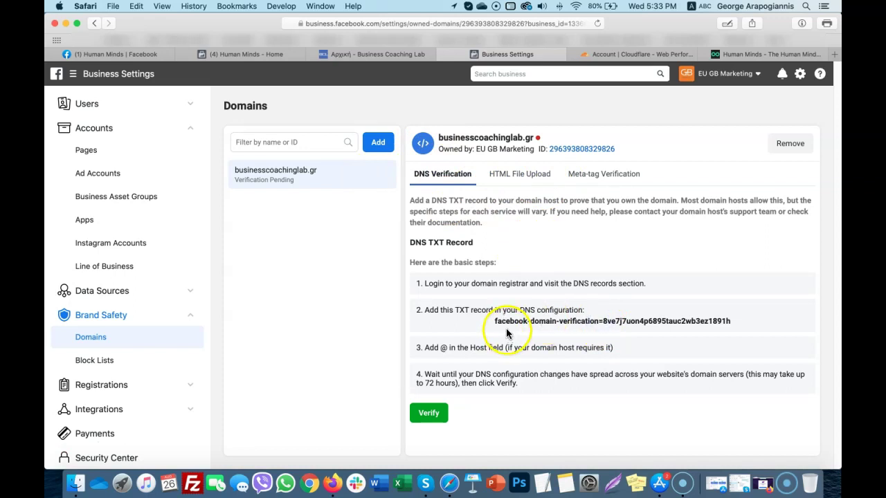
click(653, 53)
scroll(124, 199, down, 1)
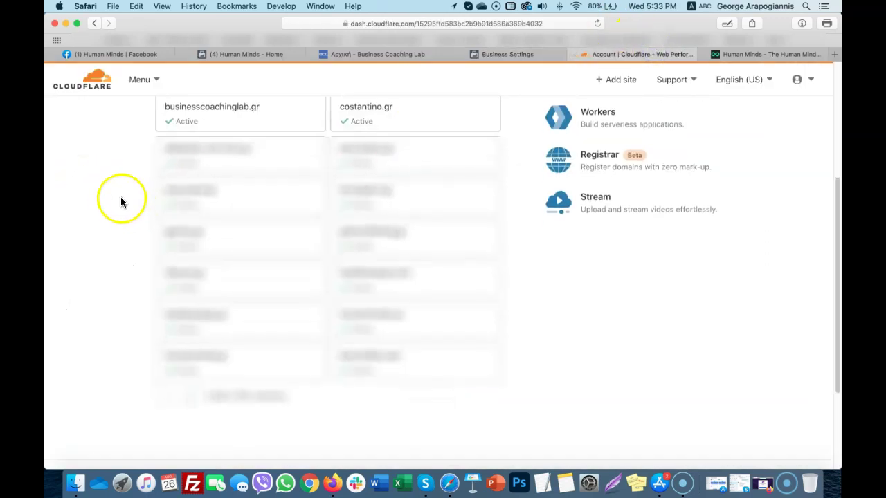
scroll(148, 223, up, 2)
click(249, 135)
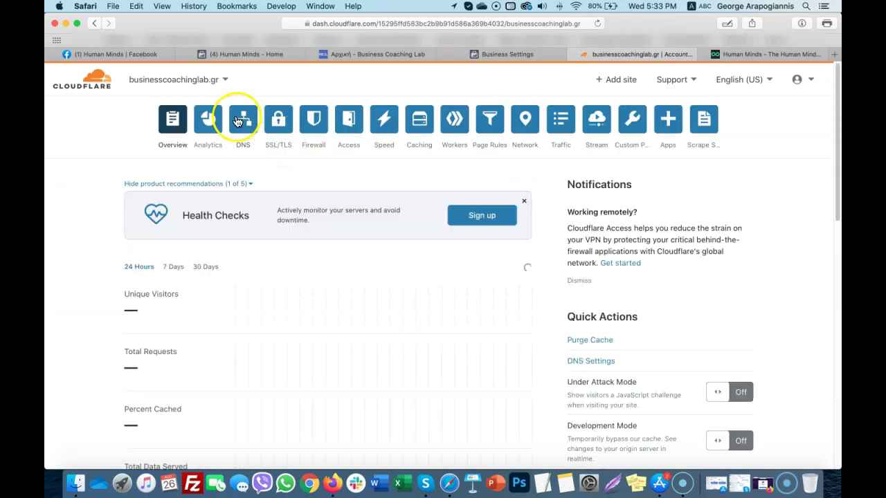
click(250, 122)
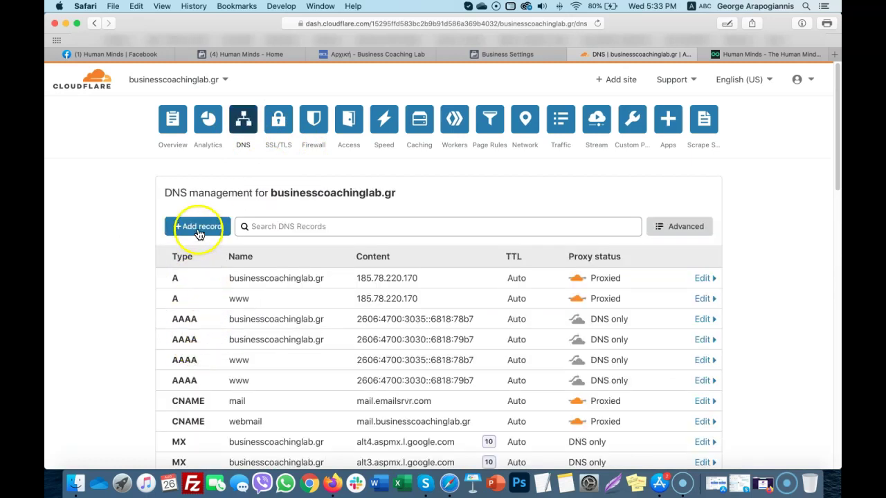
Add and save a TXT record with the name @ and the copied Facebook domain verification token as its content.
click(208, 229)
click(199, 296)
text(tx)
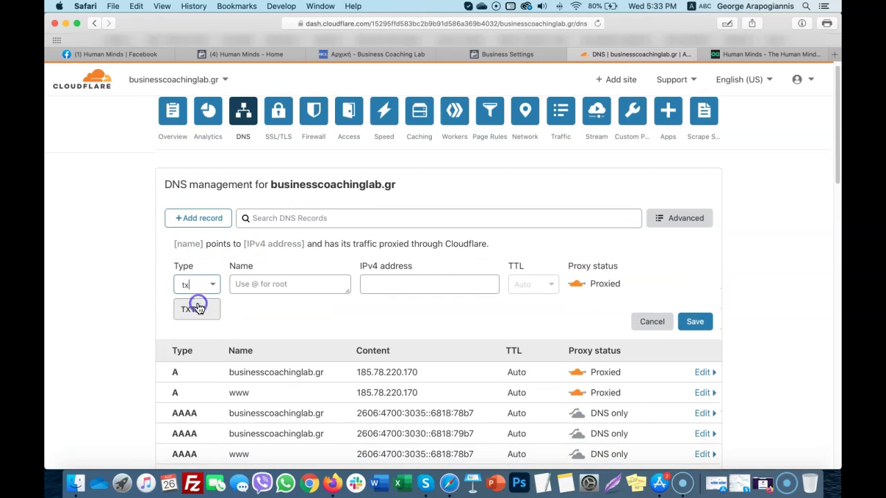
click(196, 309)
text(@)
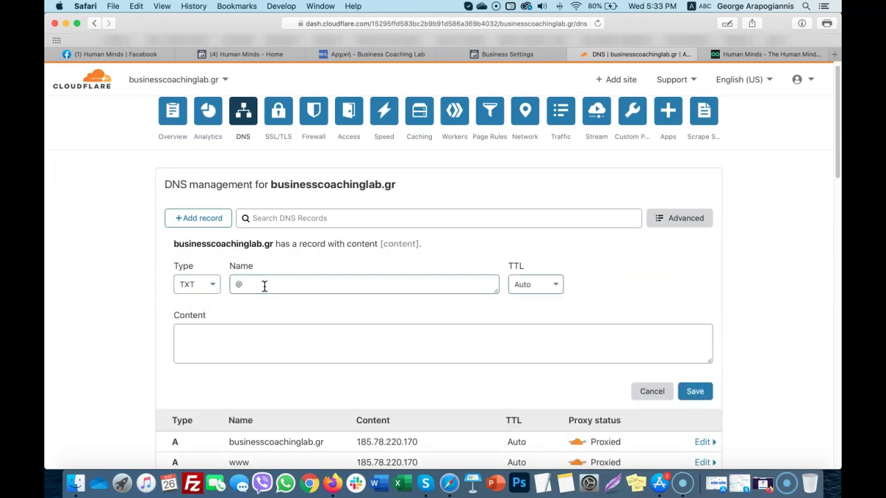
click(221, 354)
key(super+v)
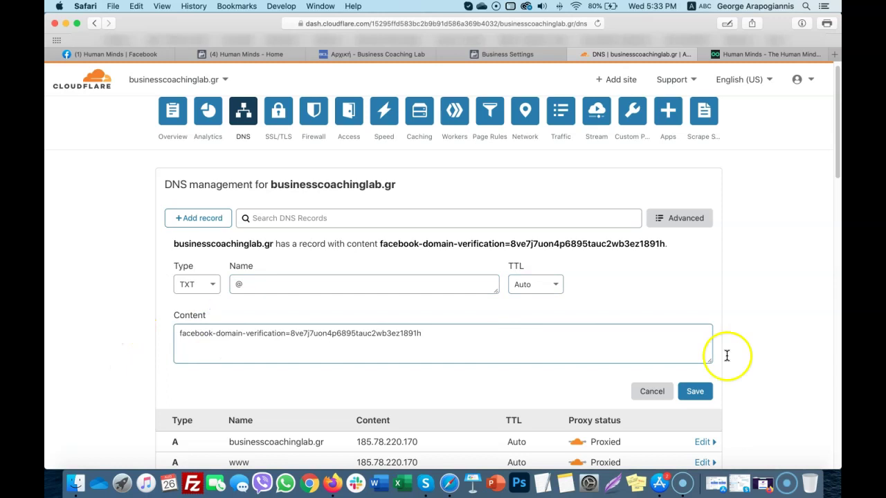
click(699, 394)
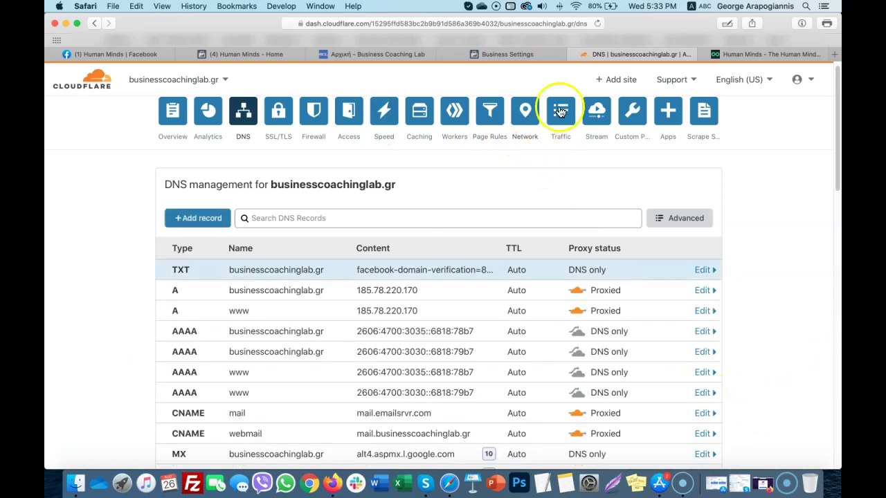
Verify businesscoachinglab.gr by its DNS record in Facebook Business Settings and reload the page to refresh the domain's status.
click(523, 55)
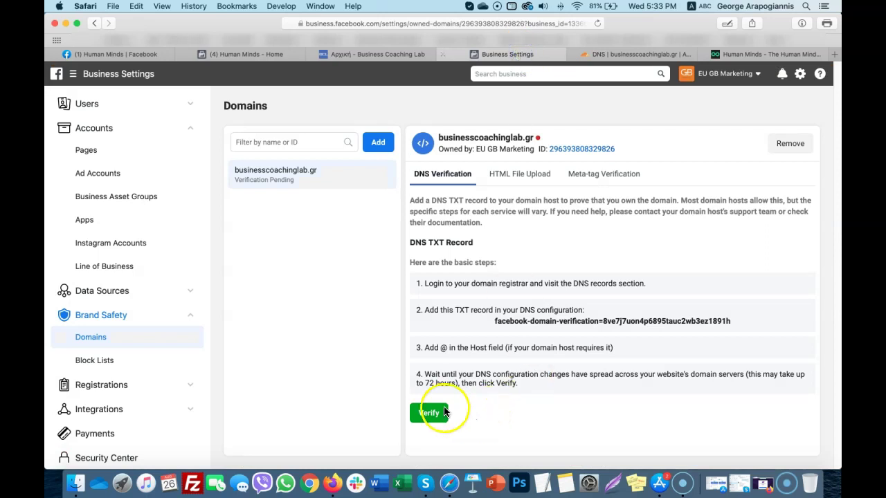
click(437, 409)
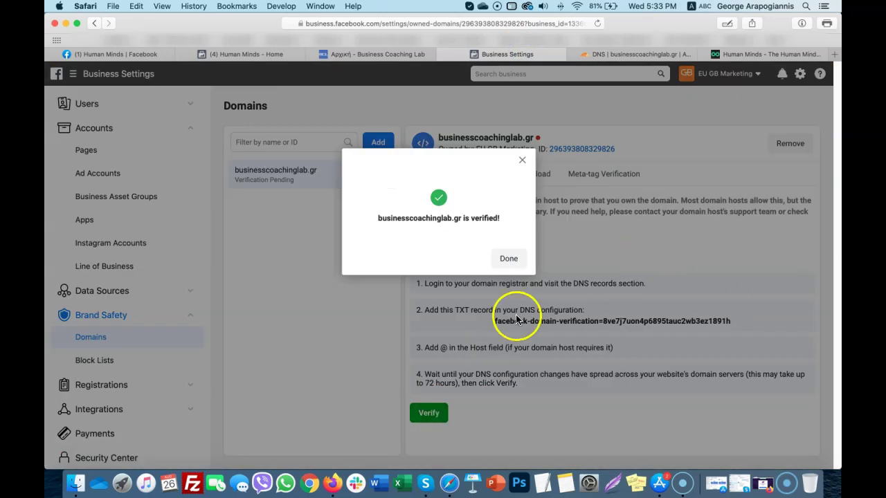
click(510, 259)
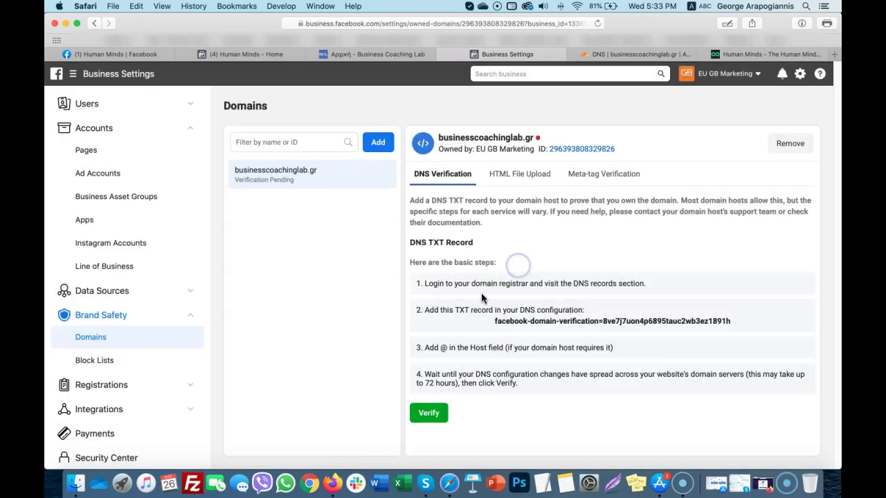
click(600, 23)
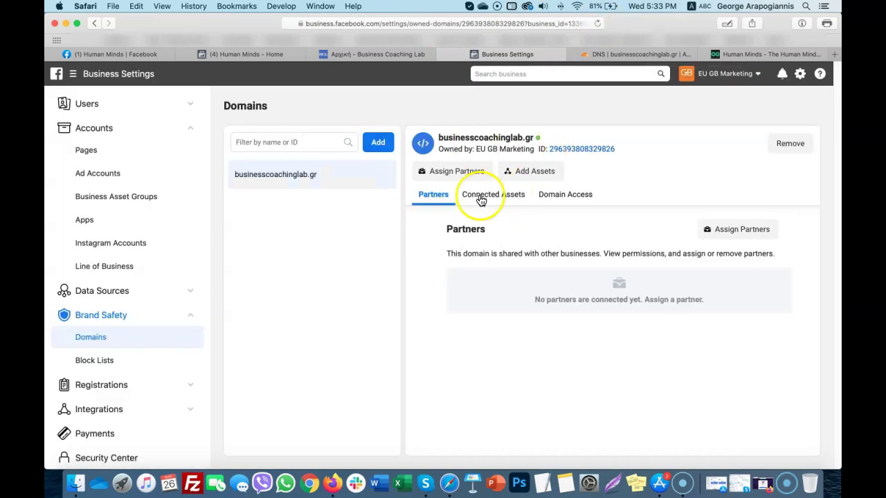
Add the primary business Page as an asset of businesscoachinglab.gr, then reload and show the domain's connected assets.
click(538, 178)
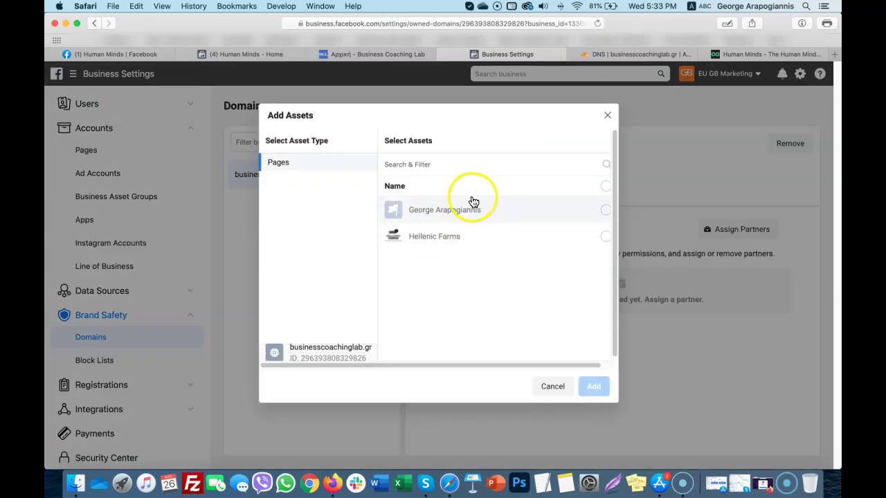
click(463, 217)
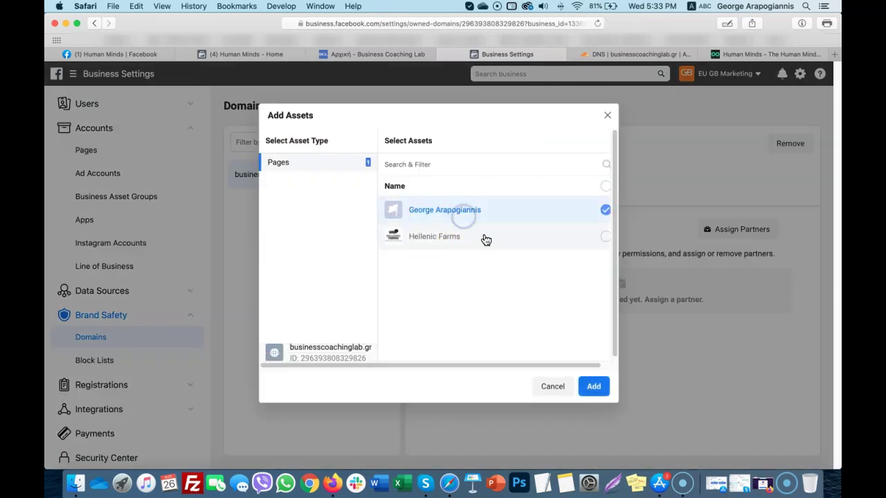
click(593, 386)
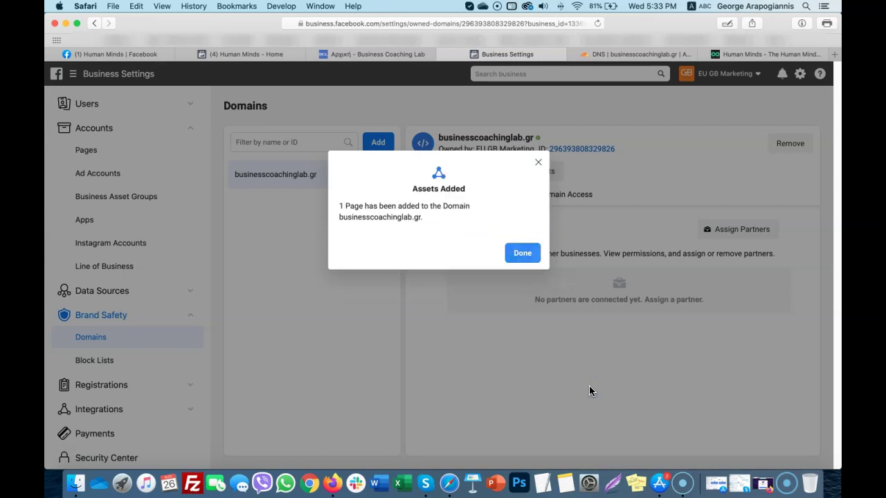
click(522, 251)
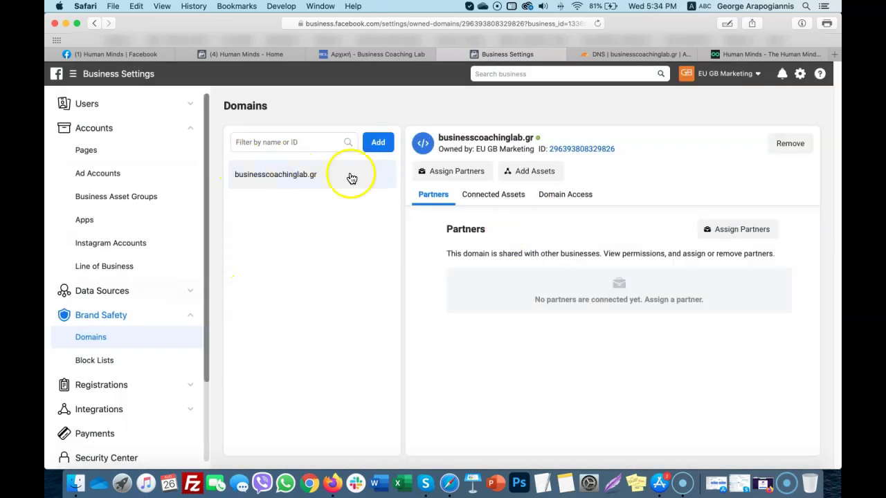
click(597, 24)
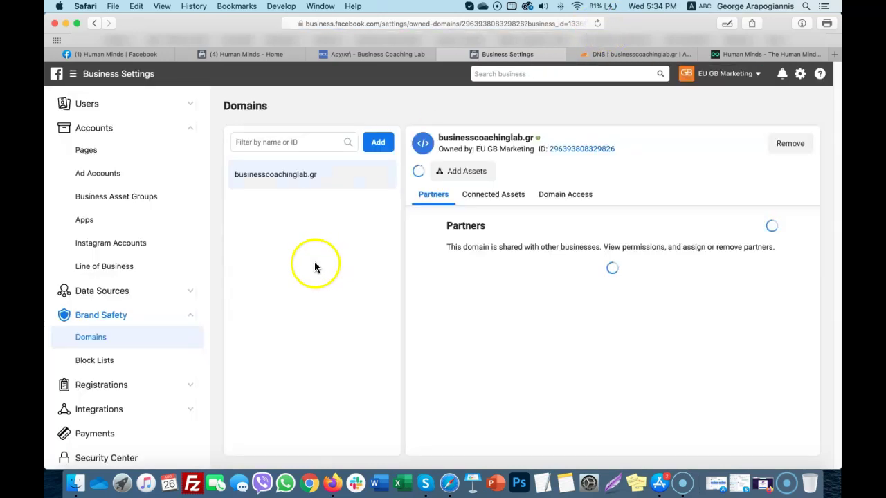
click(491, 205)
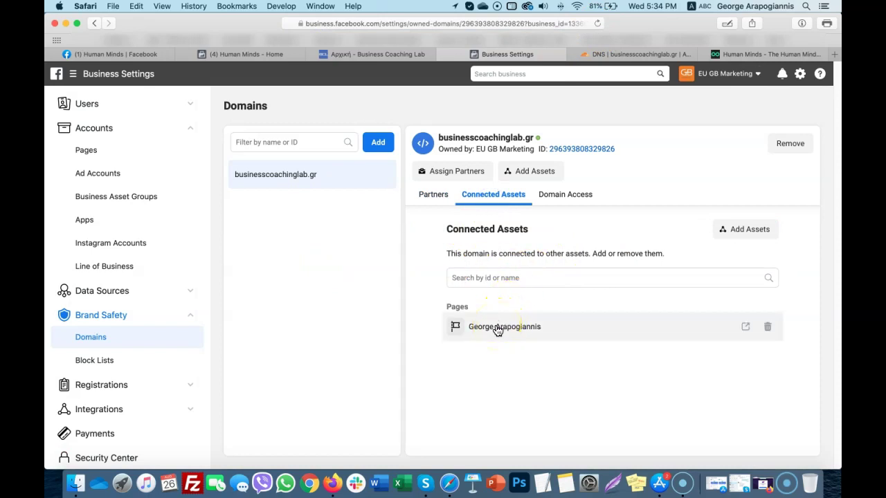
Open the Page connected to businesscoachinglab.gr from its asset entry and view it on Facebook, down to the post composer.
click(746, 327)
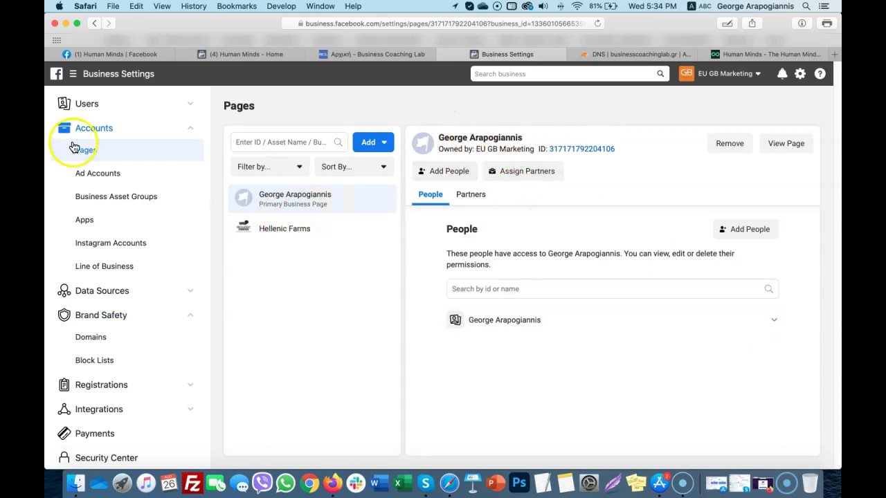
click(786, 143)
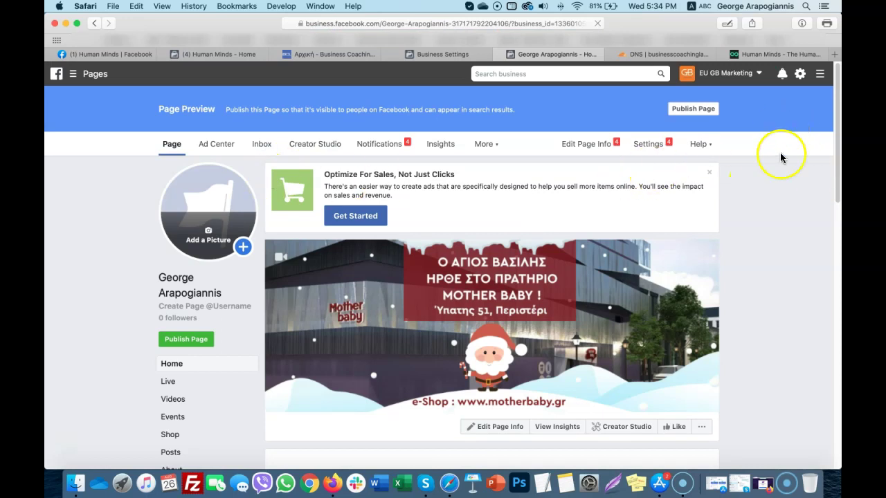
scroll(803, 266, down, 5)
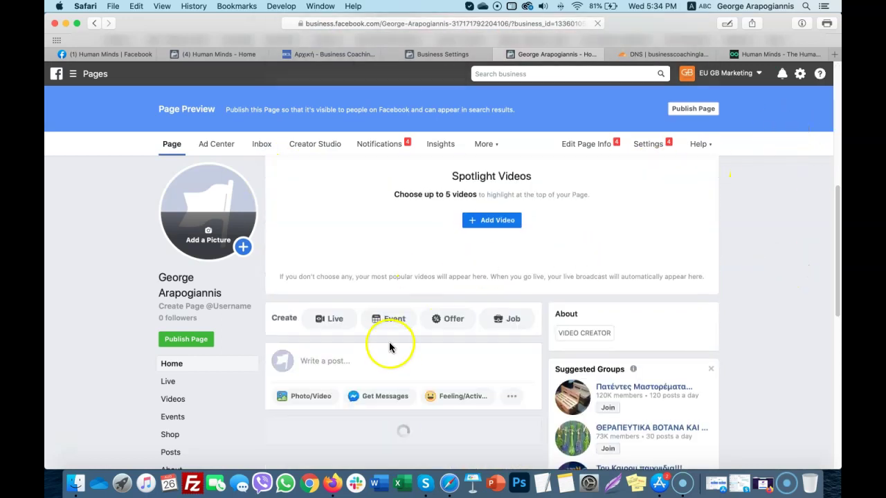
click(346, 358)
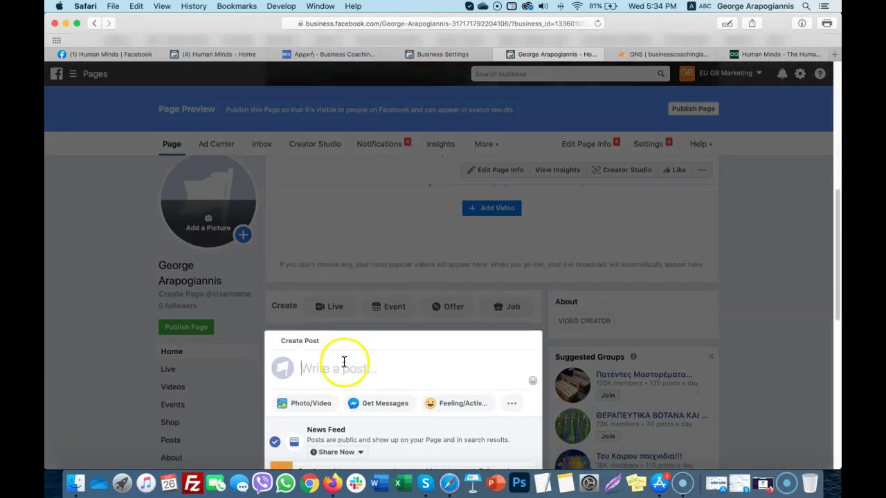
text(businesscoachinglab.gr)
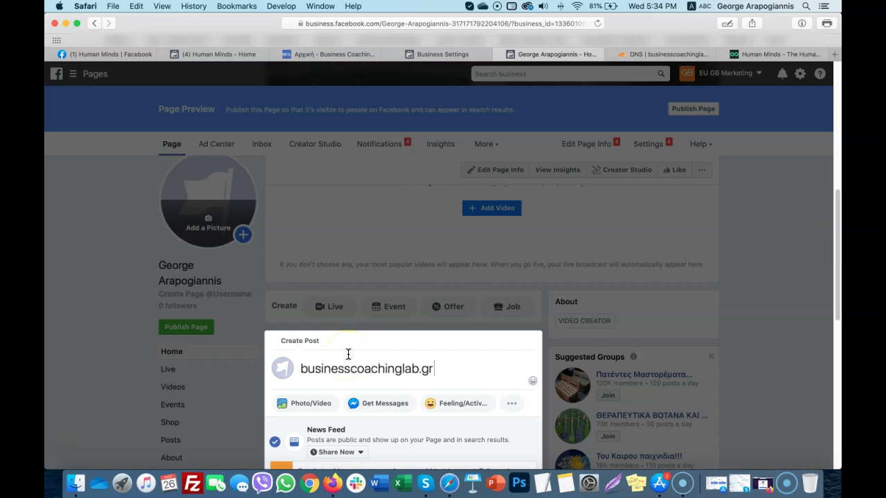
text(hjt)
key(BackSpace)
key(BackSpace)
text(ttps)
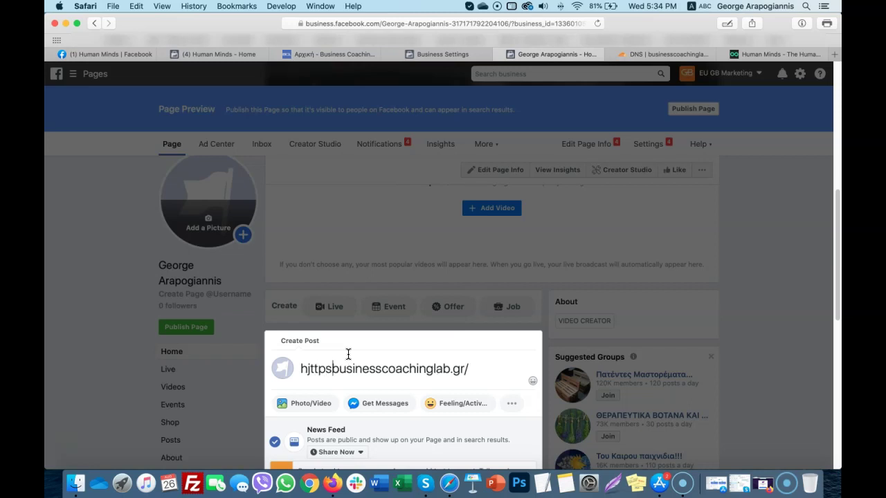
key(super+z)
key(super+z)
key(BackSpace)
key(BackSpace)
text(ttps:/)
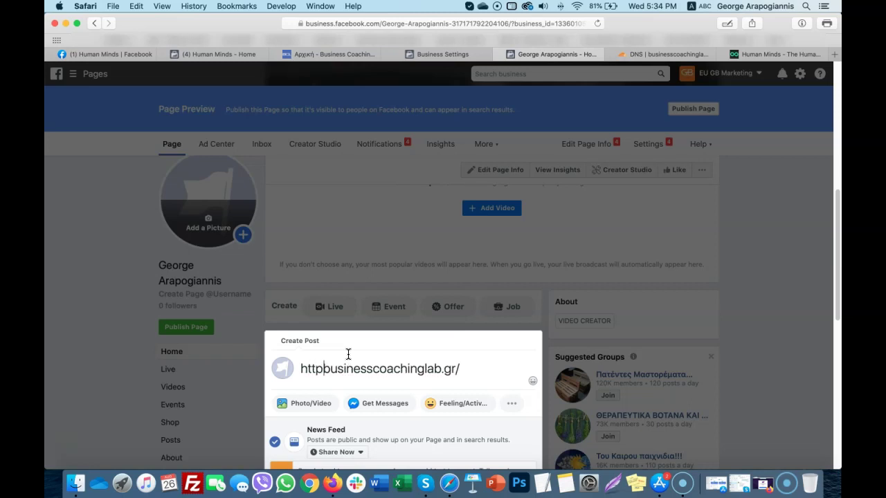
text(/)
click(491, 369)
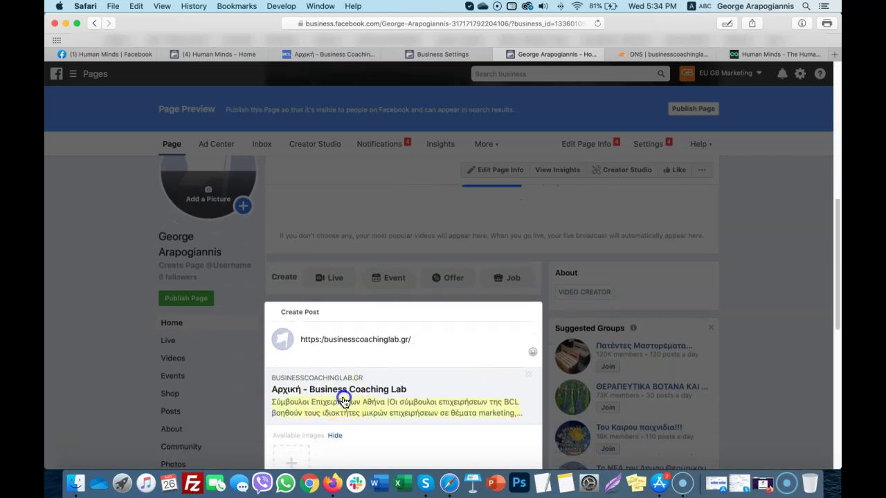
Replace the link preview's description with "asdfasd" and its title with "asdfasdfasdf".
click(342, 396)
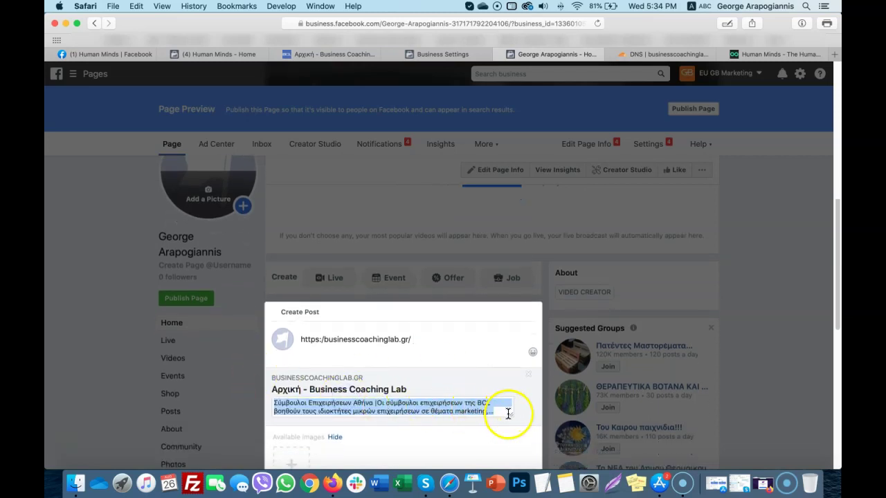
click(496, 406)
text(asdfasd)
click(375, 391)
click(389, 389)
text(asdfasdfasdf)
click(450, 336)
Share the post with the edited link preview immediately and check its upload in the Page's feed.
scroll(462, 354, down, 5)
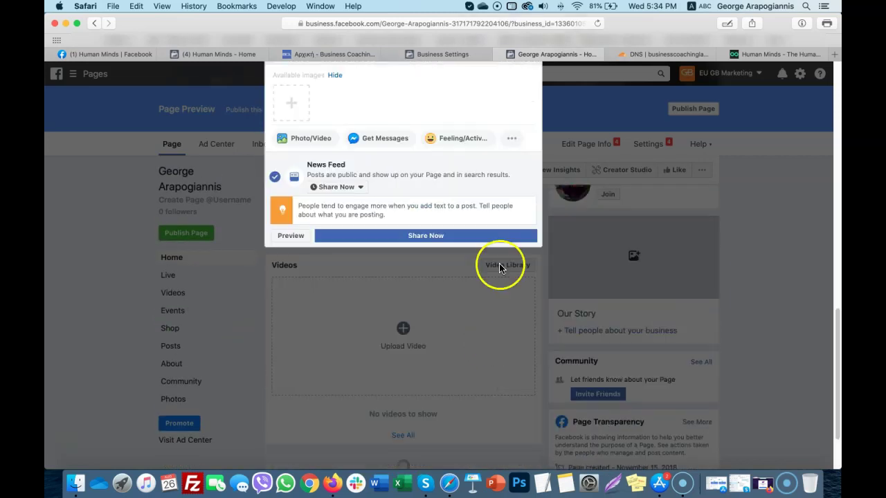
click(478, 239)
scroll(458, 326, down, 2)
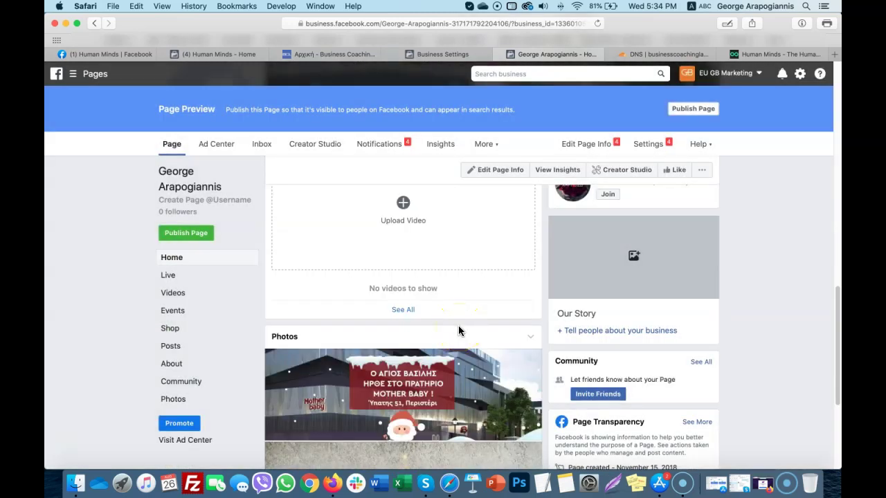
scroll(416, 318, up, 5)
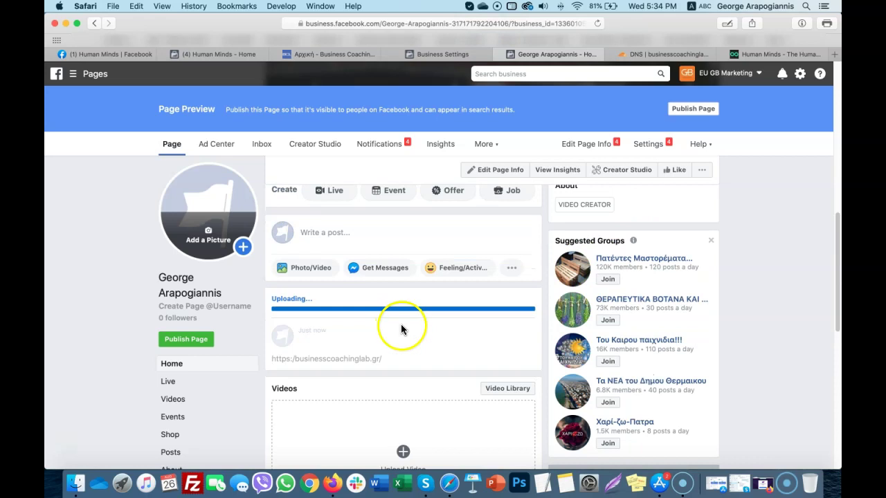
scroll(400, 329, down, 1)
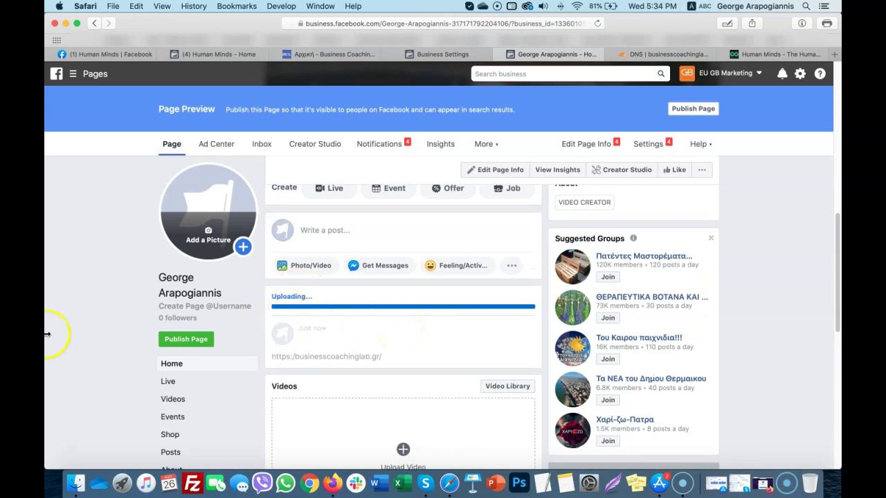
scroll(89, 327, down, 1)
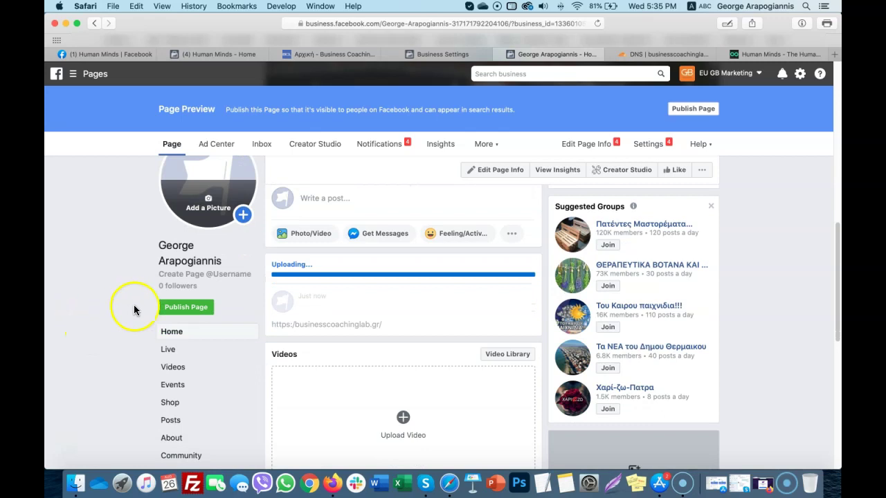